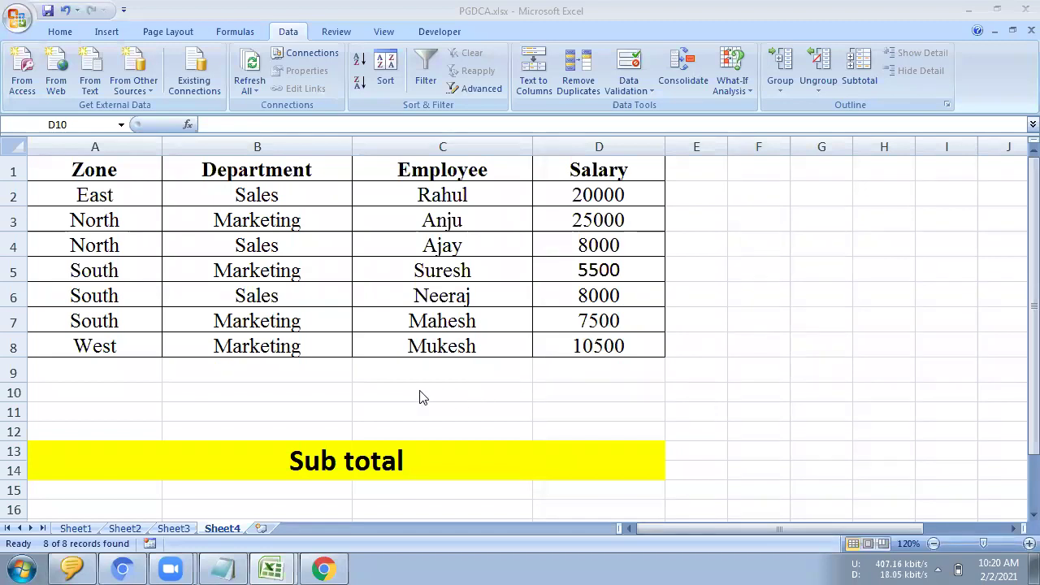
Step: Select the Sub total banner cell, the Zone cells and the table range
click(412, 458)
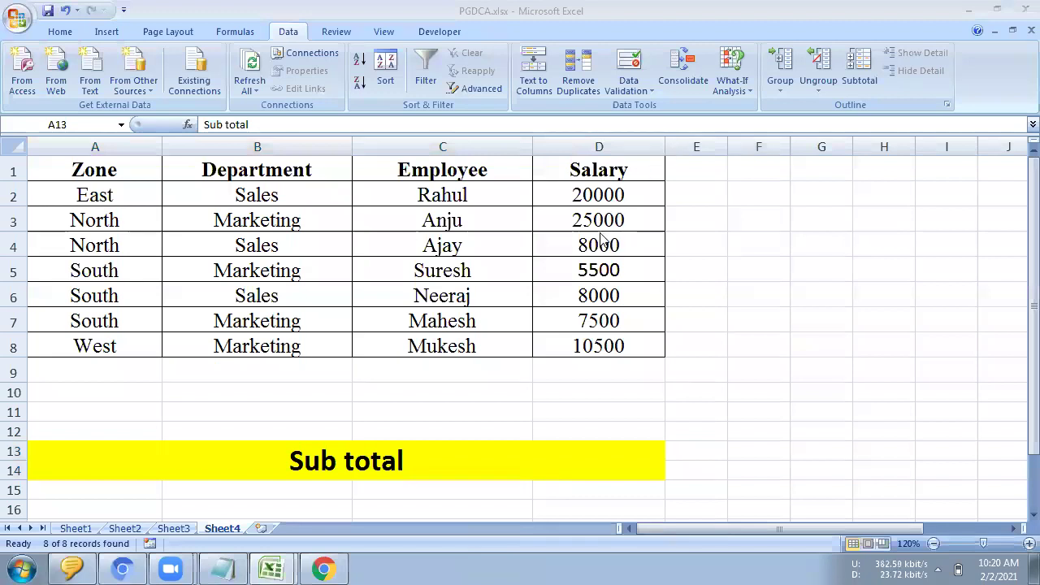
mouse_move(81, 167)
mouse_down()
mouse_move(211, 196)
mouse_move(640, 337)
mouse_up()
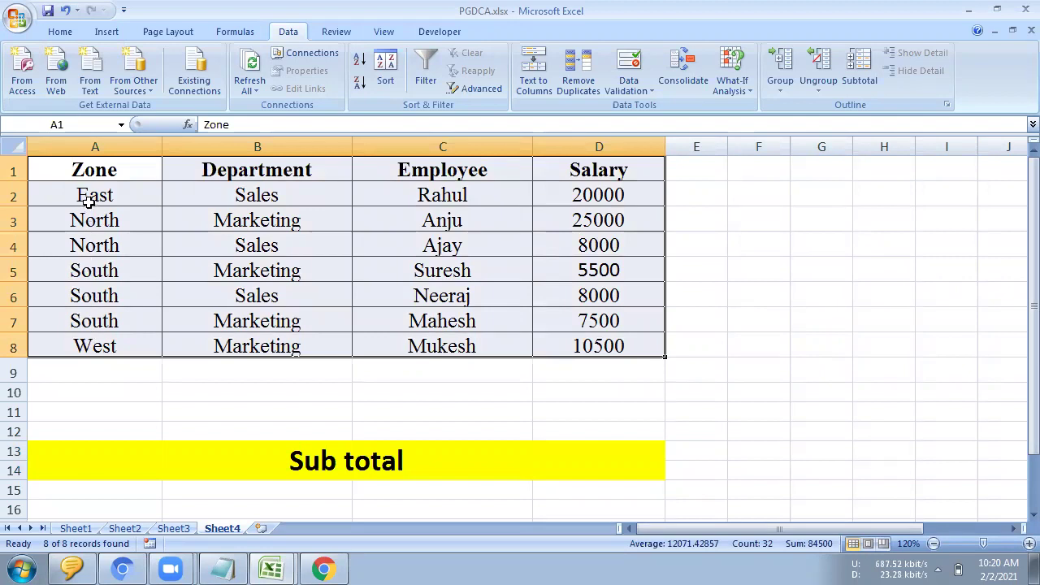
drag(87, 218, 85, 344)
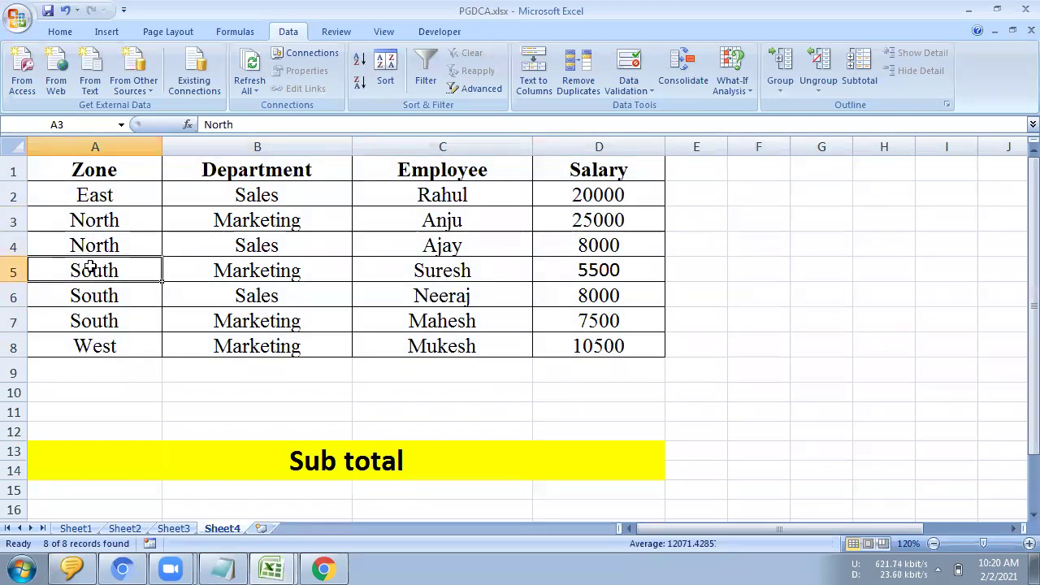
click(85, 345)
mouse_move(86, 169)
mouse_down()
mouse_move(478, 280)
mouse_move(609, 345)
mouse_up()
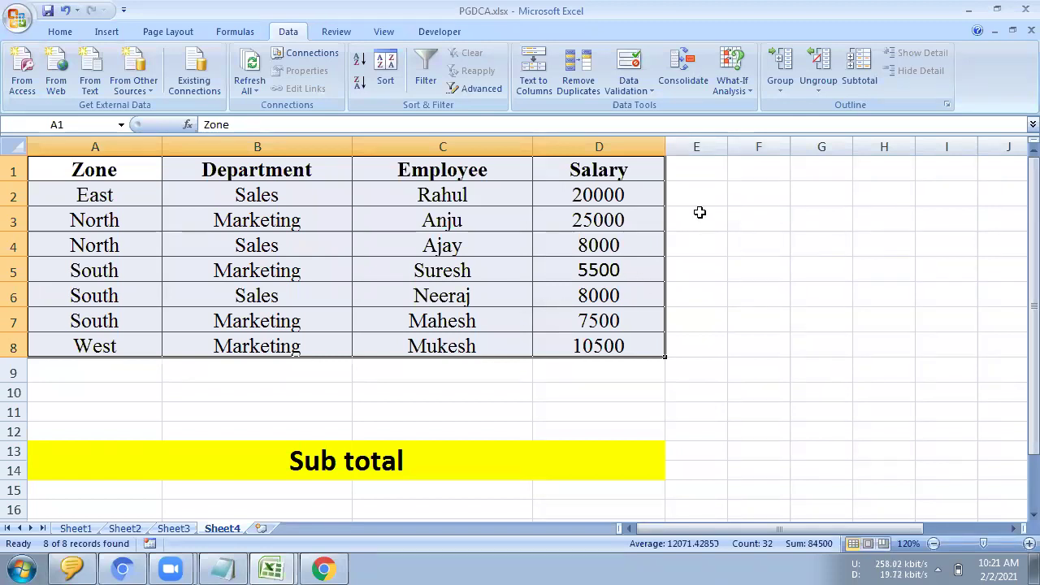
Step: Delete the Zone column and select the remaining Department, Employee, Salary table
click(95, 146)
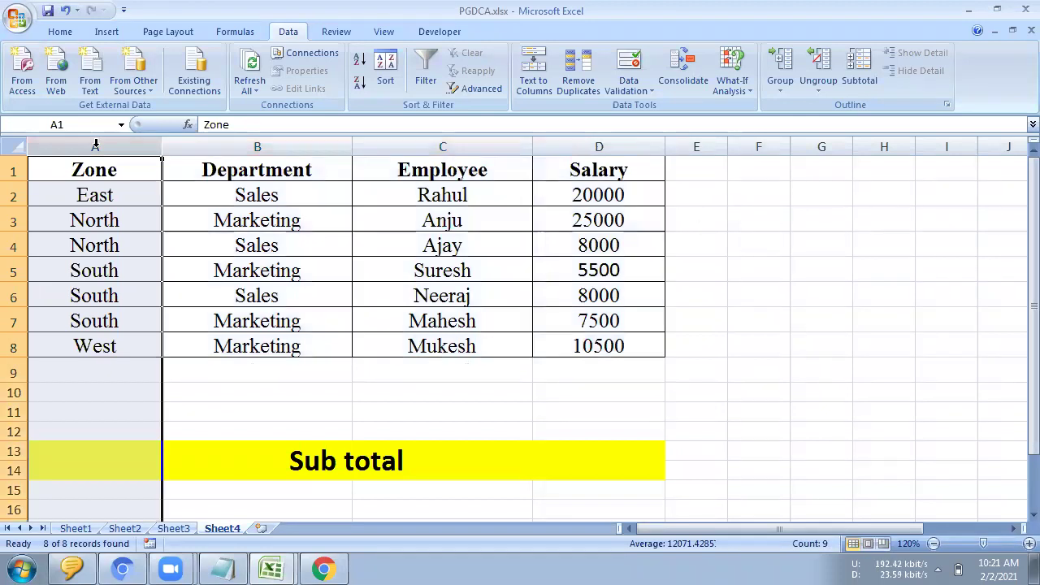
right_click(98, 148)
click(139, 248)
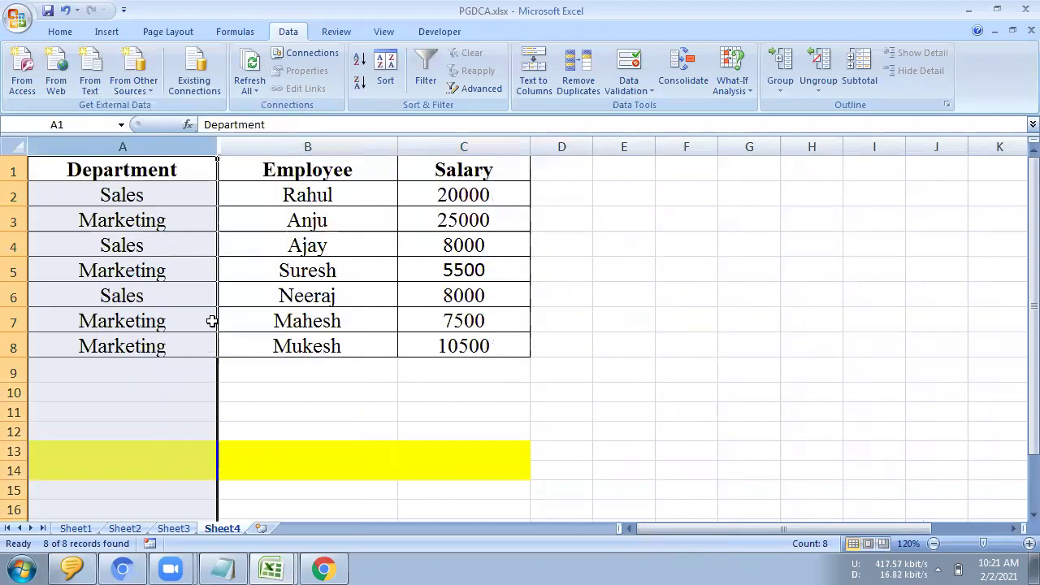
click(317, 429)
drag(163, 201, 406, 345)
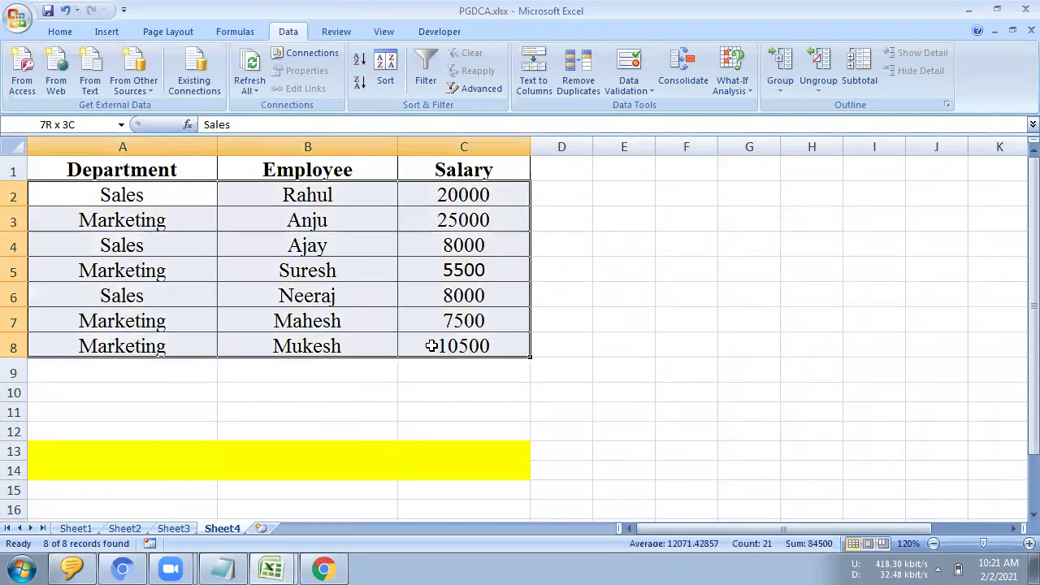
drag(195, 170, 458, 339)
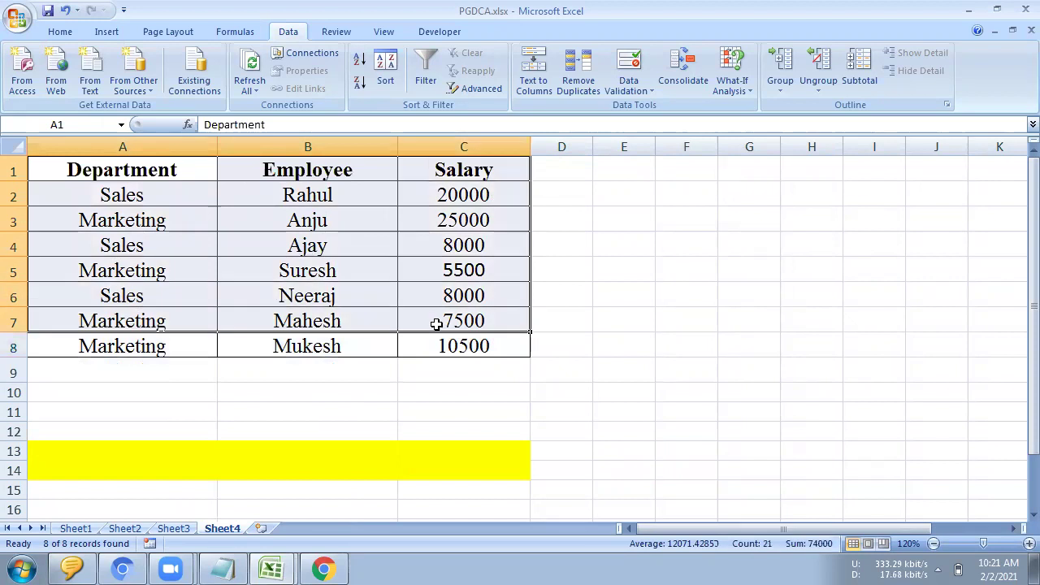
Step: Sort A to Z by Department, then select the Marketing rows, Sales rows and whole table
click(360, 61)
mouse_move(144, 195)
mouse_down()
mouse_move(145, 272)
mouse_move(471, 274)
mouse_up()
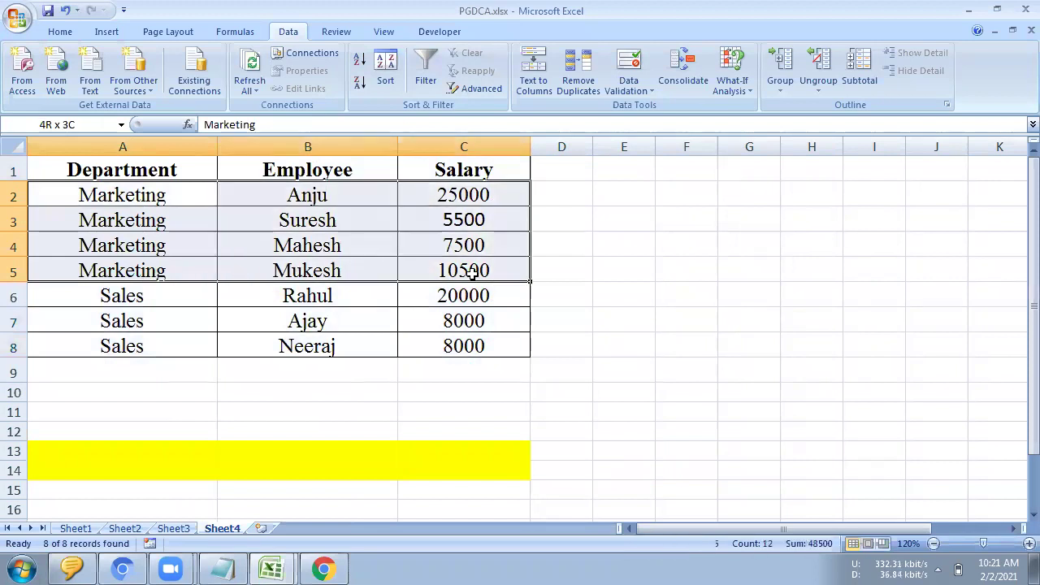
drag(122, 297, 448, 342)
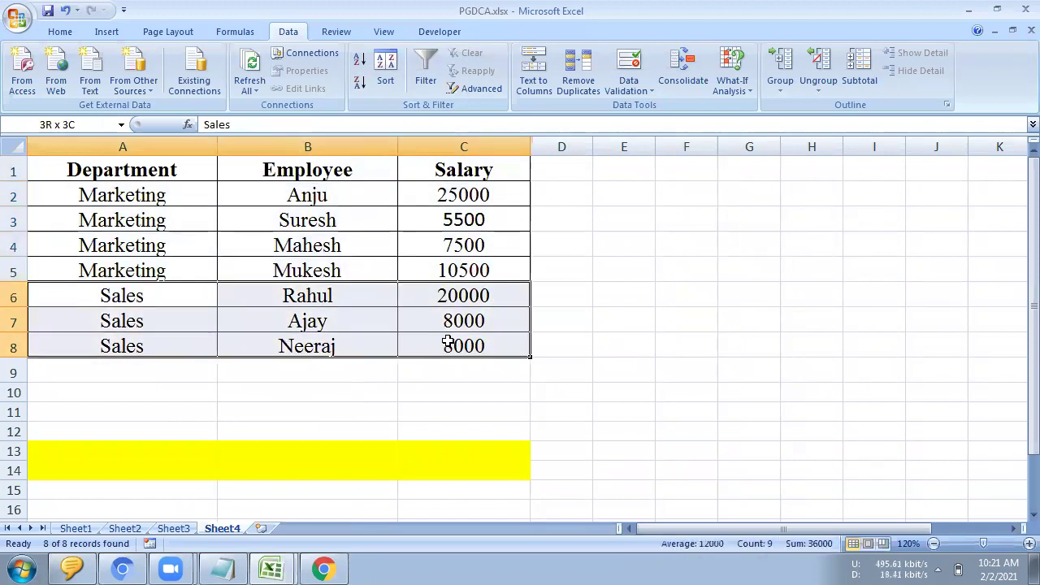
drag(198, 180, 486, 345)
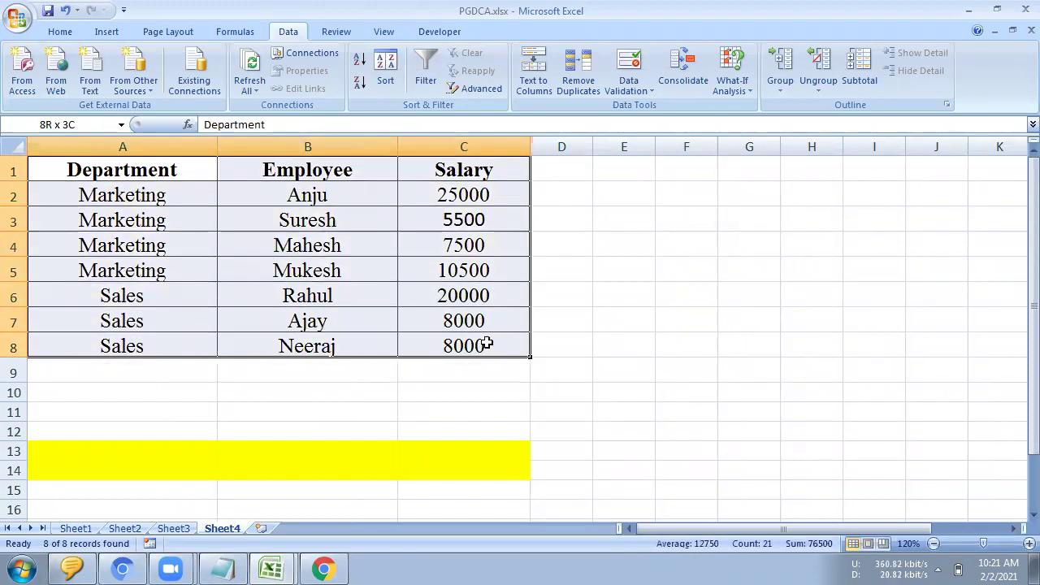
drag(191, 178, 493, 352)
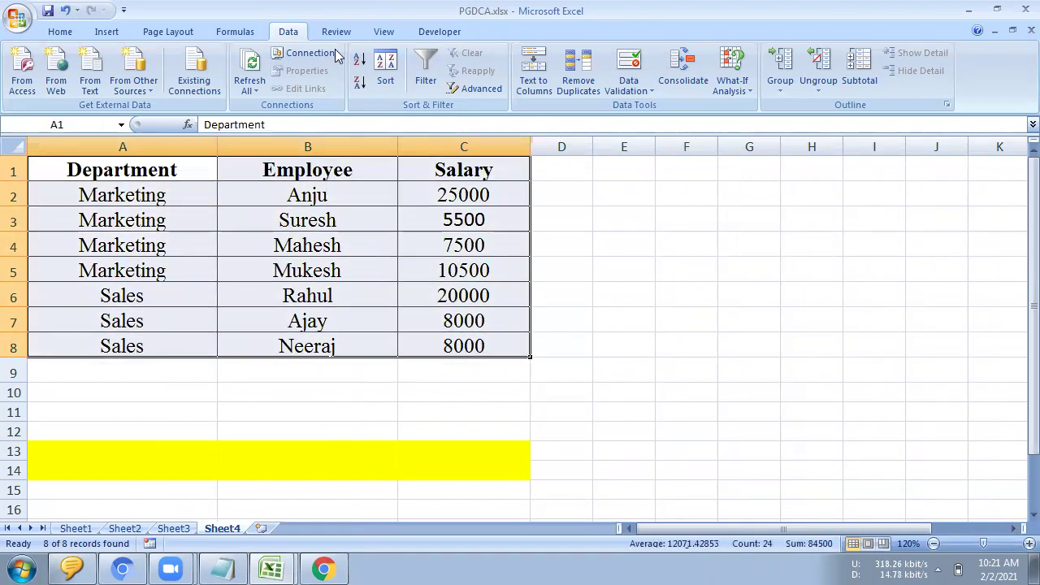
Step: Apply Subtotal with Sum of Salary at each change in Department
click(863, 85)
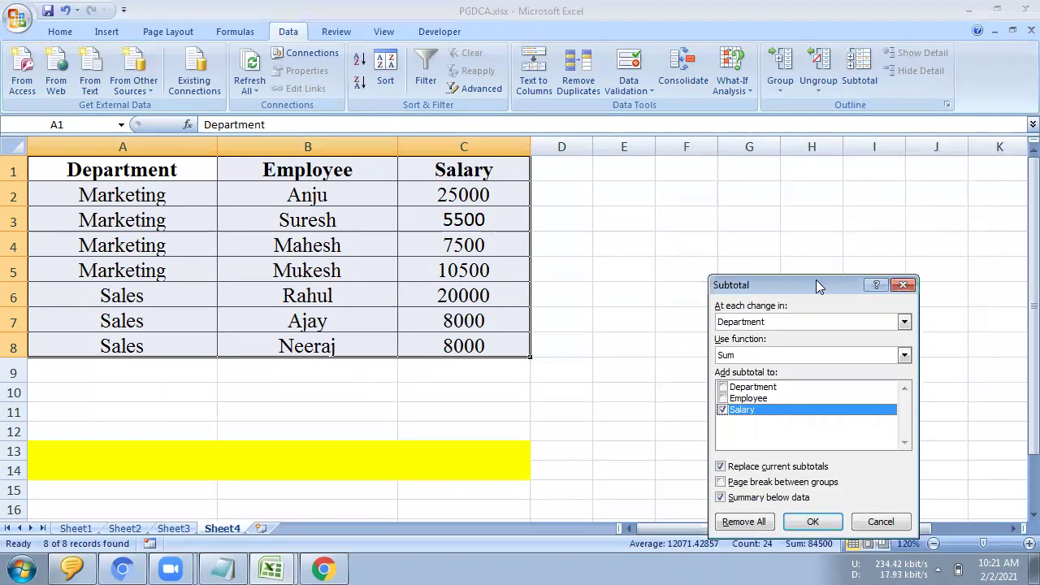
drag(815, 280, 795, 170)
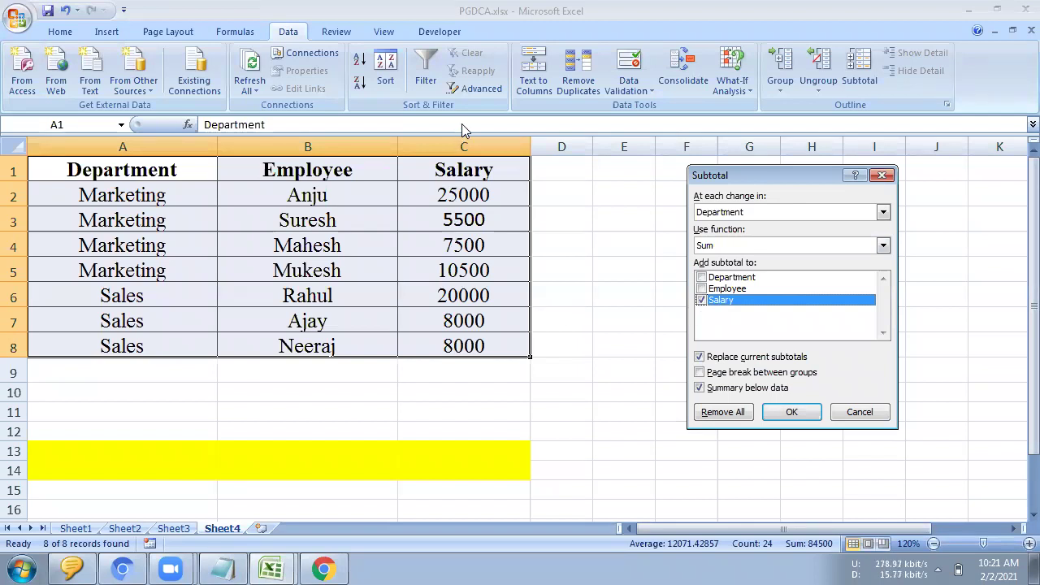
click(794, 413)
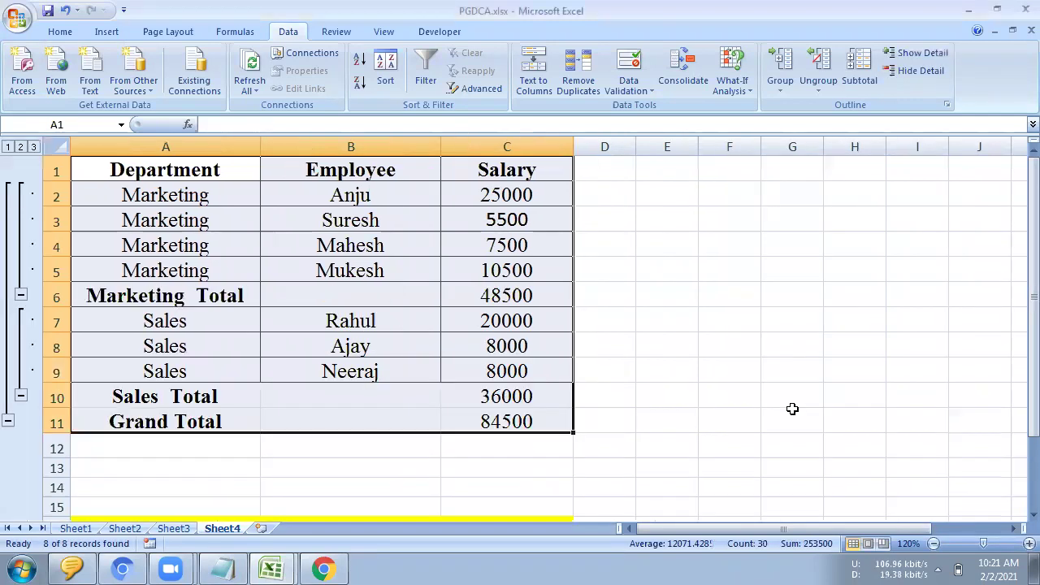
Step: Fill the Marketing Total row yellow from the Home tab
click(327, 437)
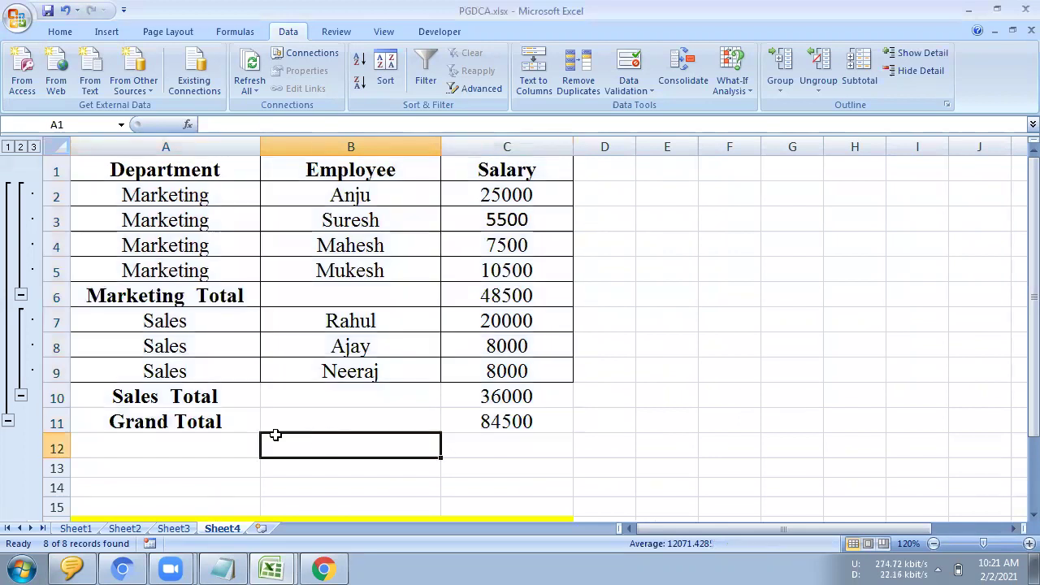
drag(177, 201, 483, 260)
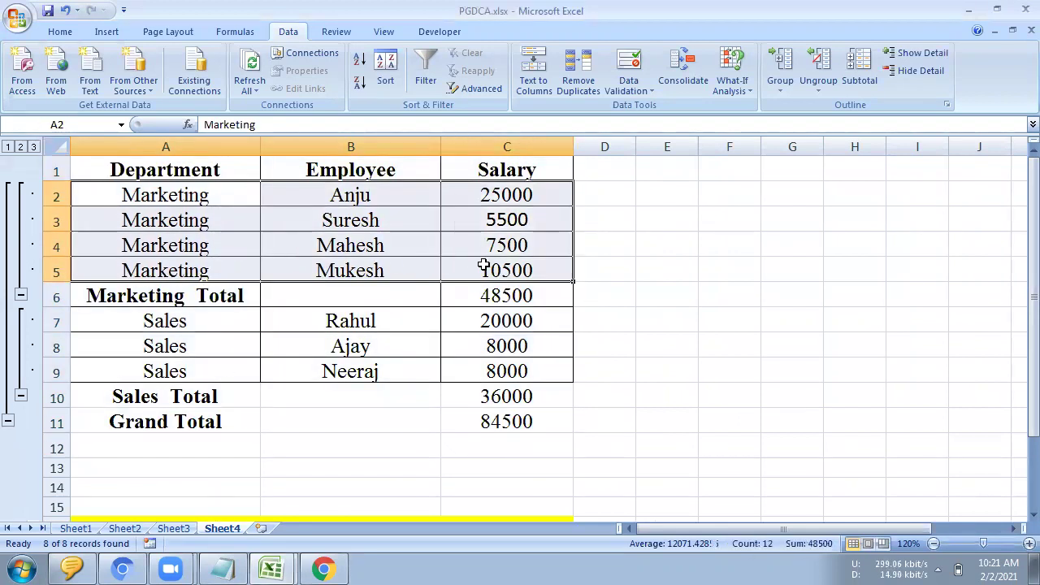
drag(242, 299, 470, 292)
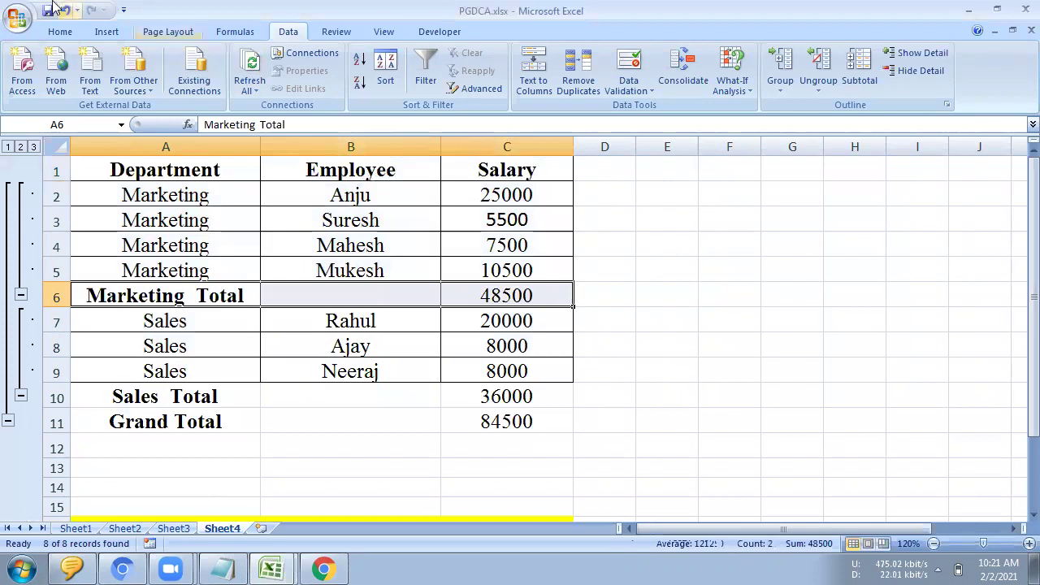
click(57, 32)
click(240, 82)
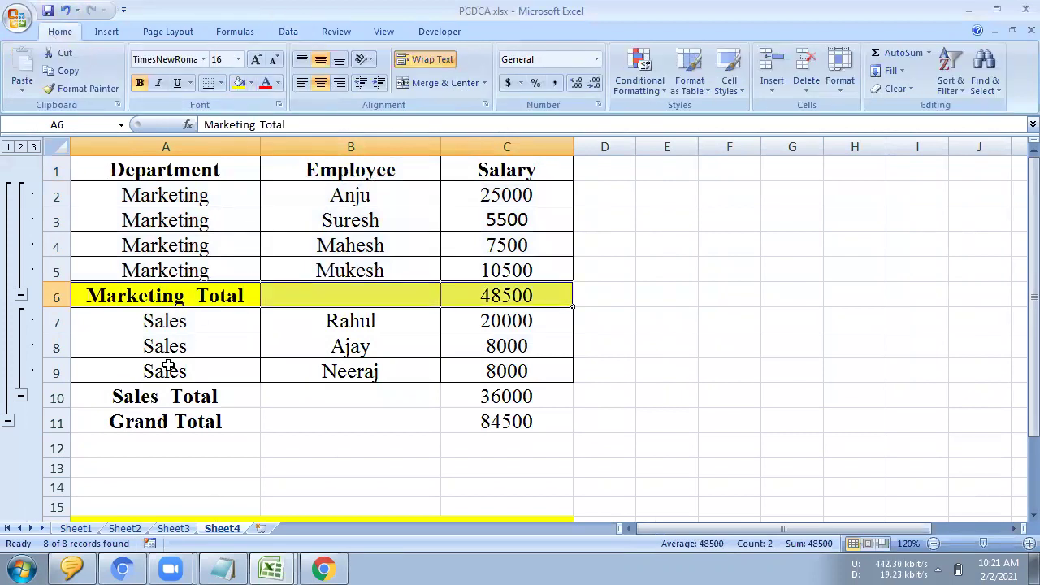
Step: Give the Sales Total row All Borders and yellow fill, then fill the Grand Total row yellow
drag(244, 371, 467, 365)
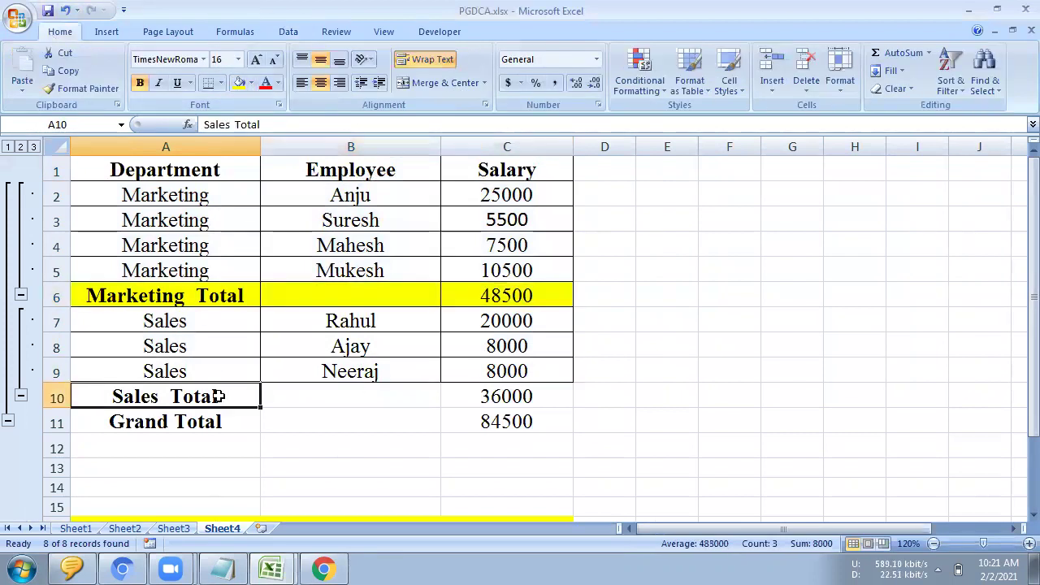
drag(246, 395, 474, 386)
click(220, 82)
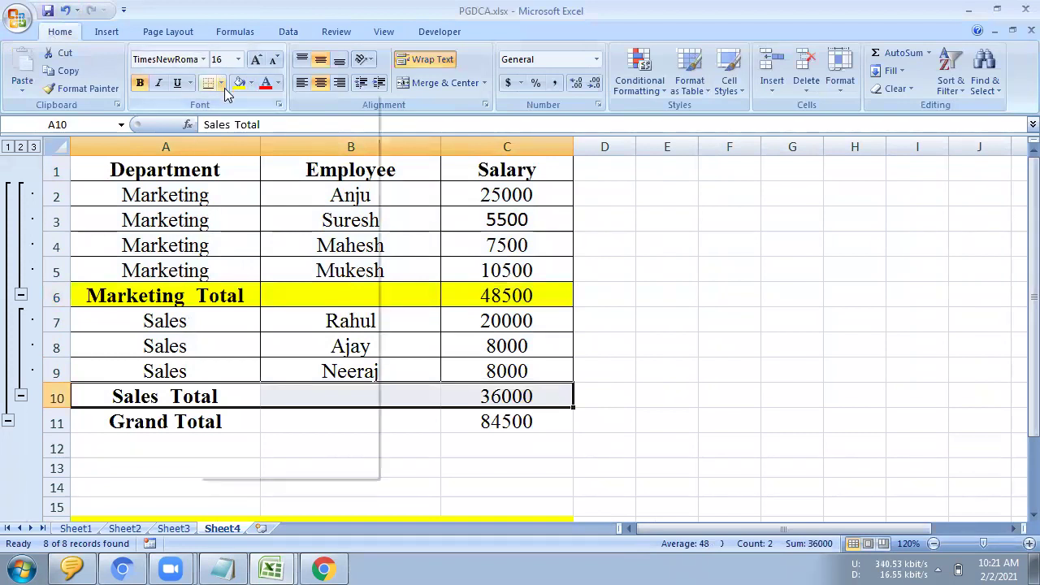
click(235, 212)
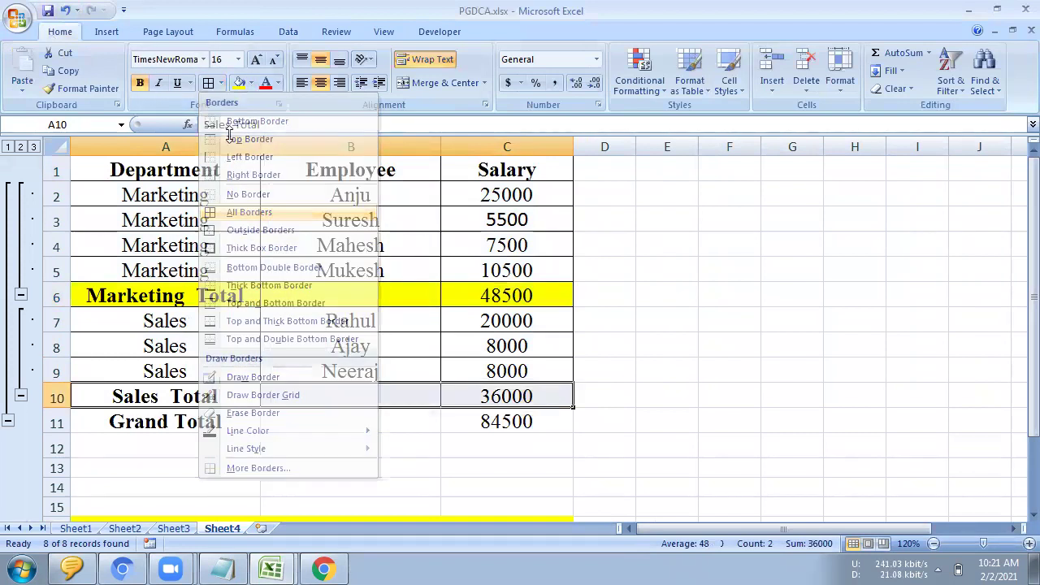
click(240, 82)
drag(172, 421, 459, 414)
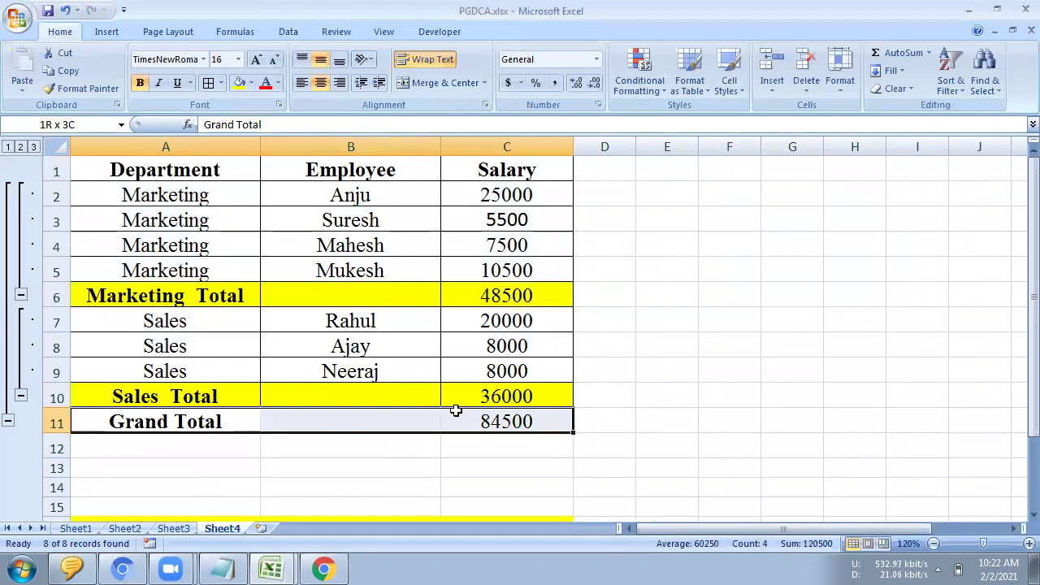
click(240, 82)
click(616, 290)
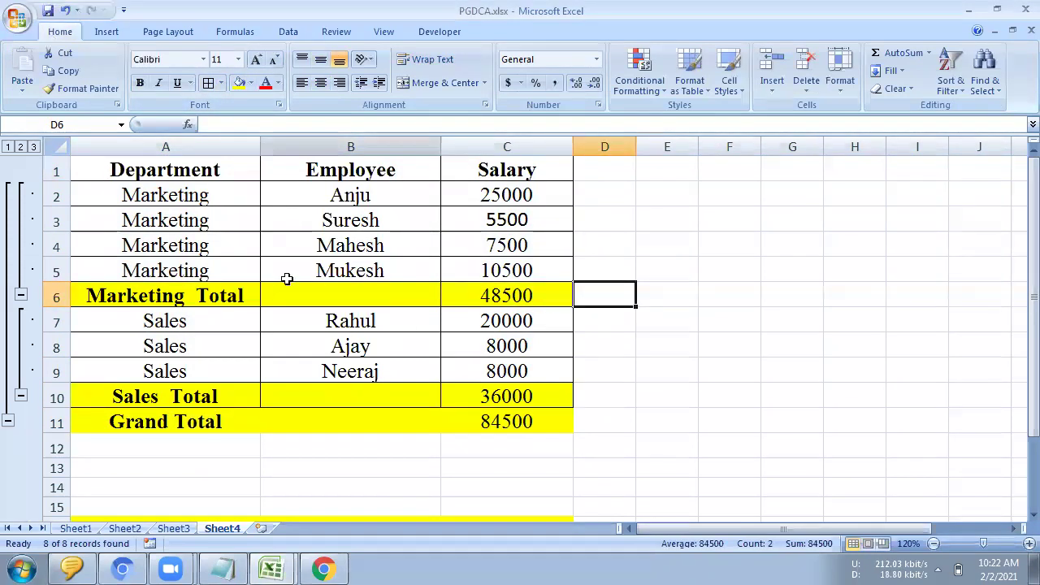
drag(464, 192, 478, 274)
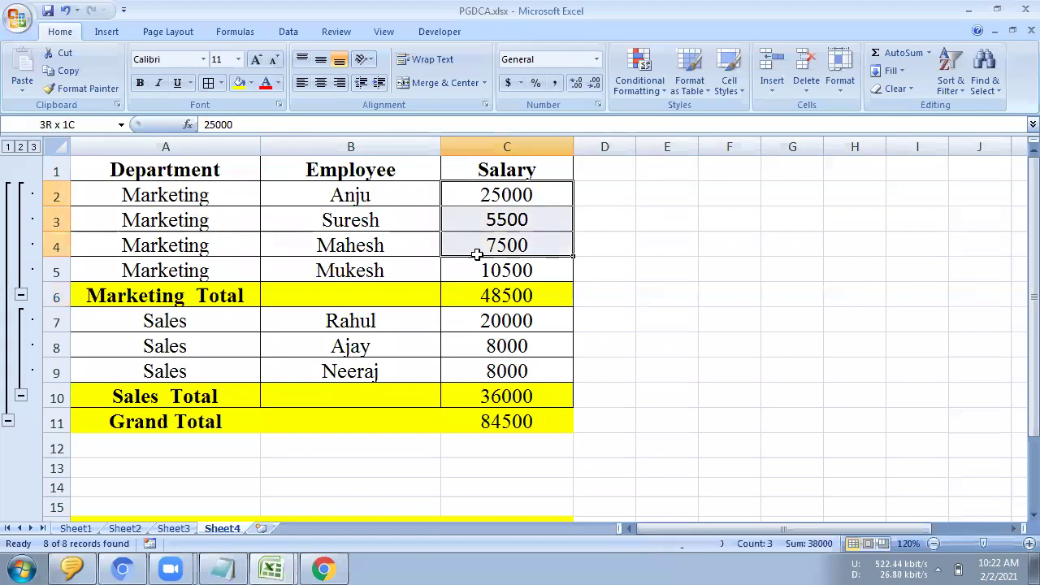
click(483, 299)
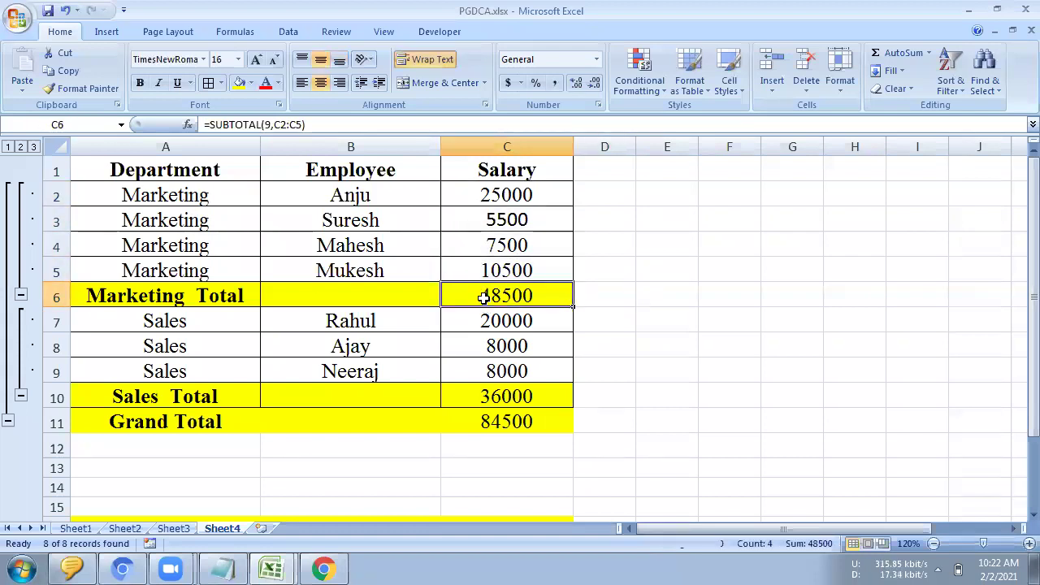
drag(488, 325, 493, 366)
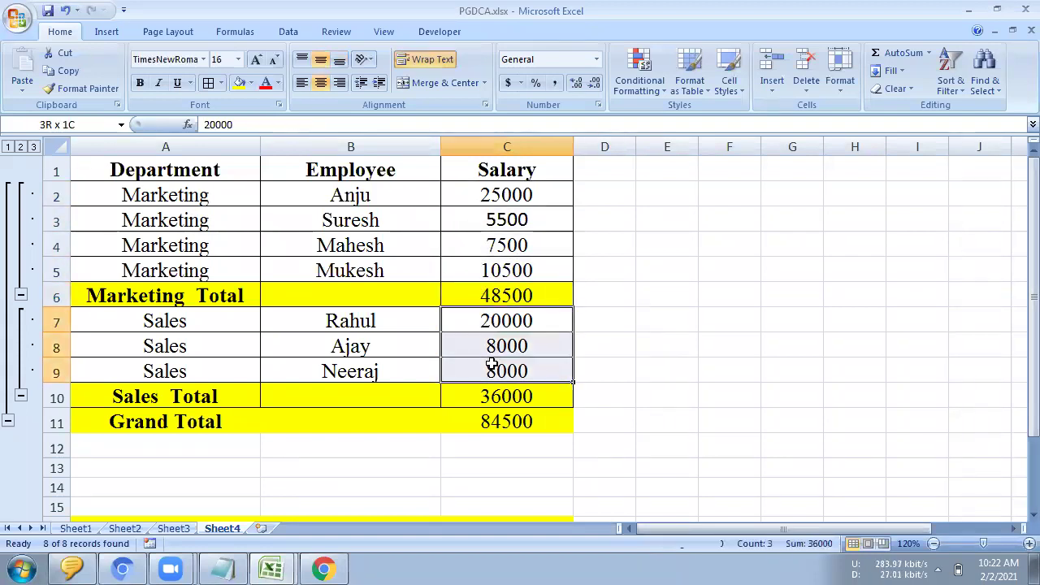
click(495, 396)
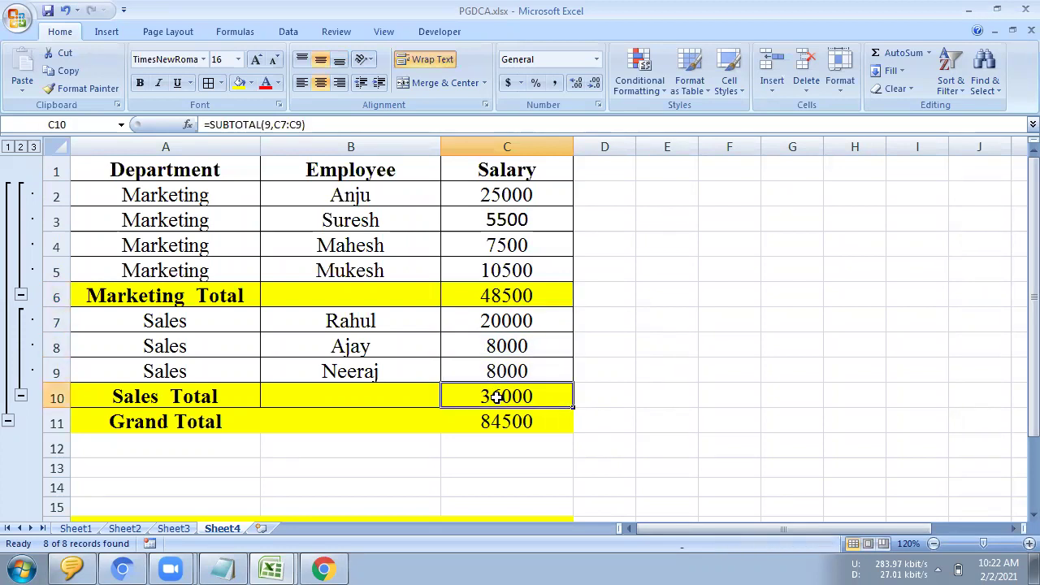
click(497, 422)
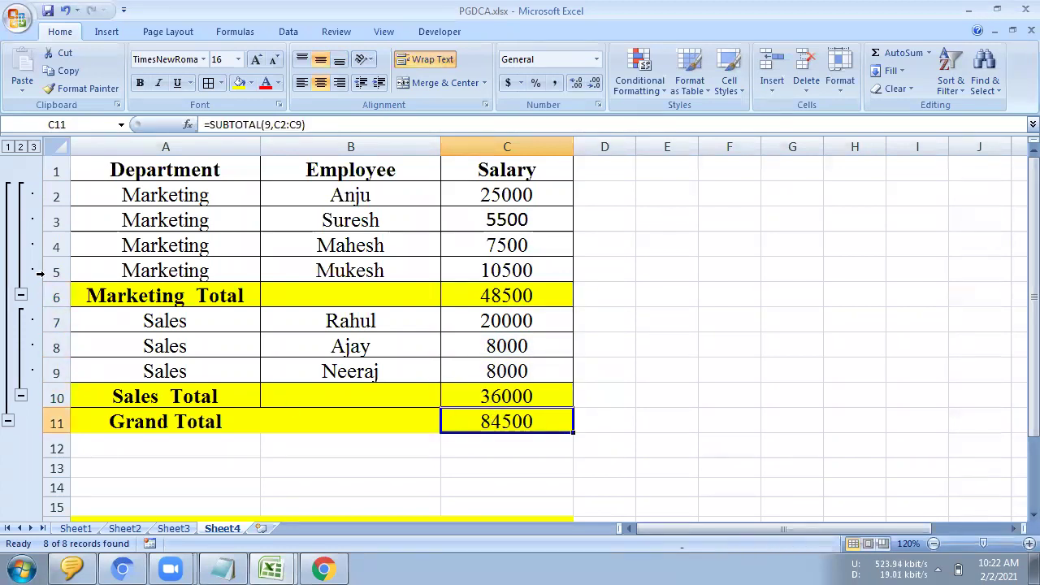
mouse_move(95, 195)
mouse_down()
mouse_move(430, 266)
mouse_move(504, 267)
mouse_up()
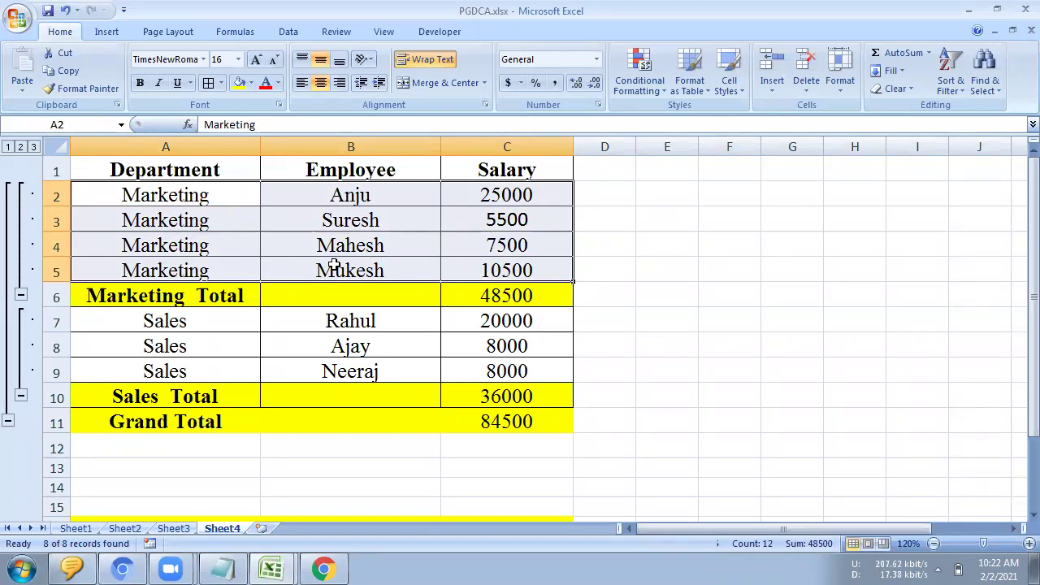
Step: Collapse the Marketing and Sales groups, then the whole outline, leaving the Grand Total of 84500
click(21, 297)
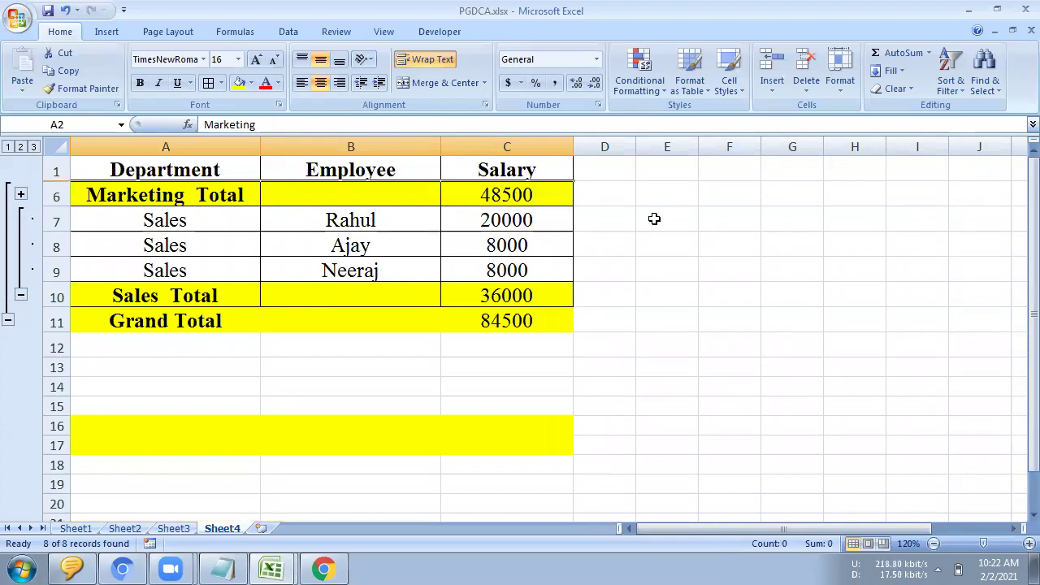
click(297, 31)
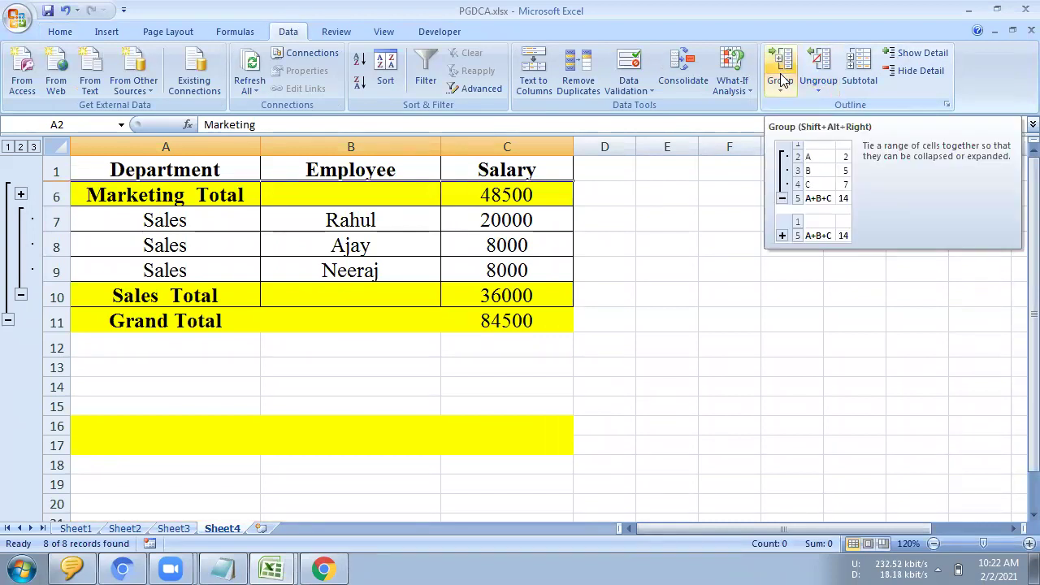
click(21, 296)
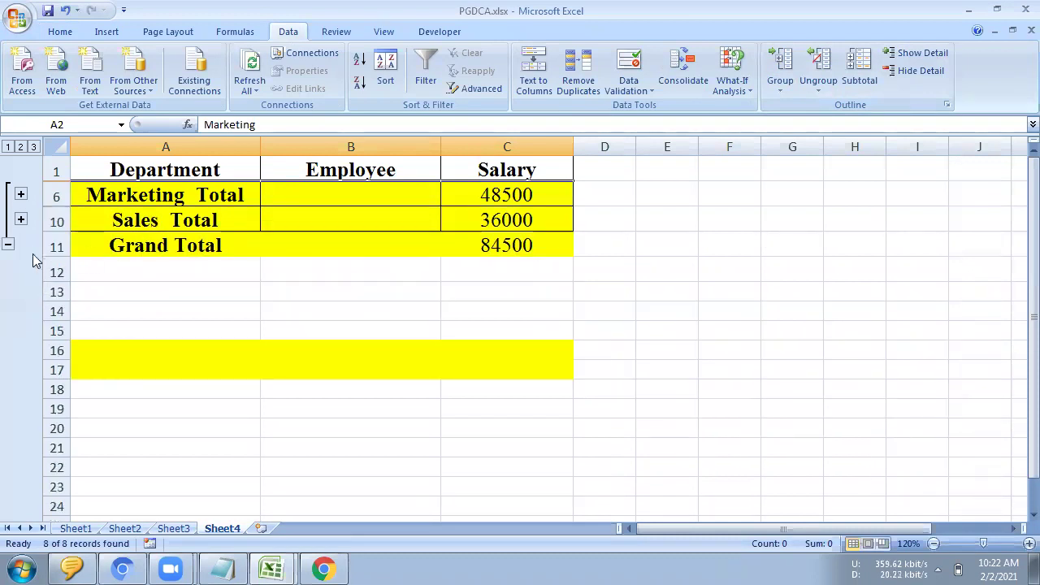
click(7, 244)
drag(204, 216, 492, 208)
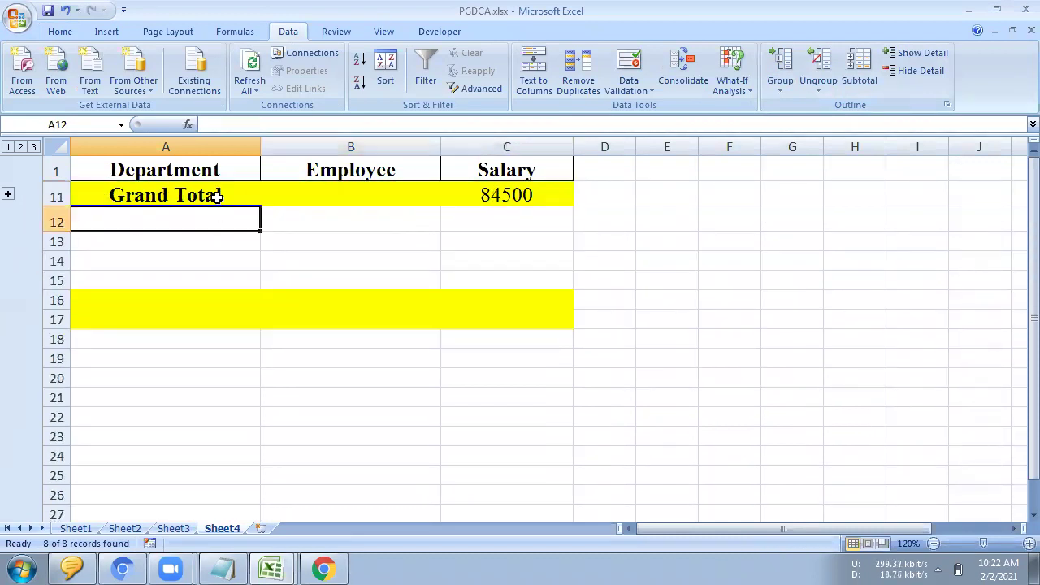
click(497, 202)
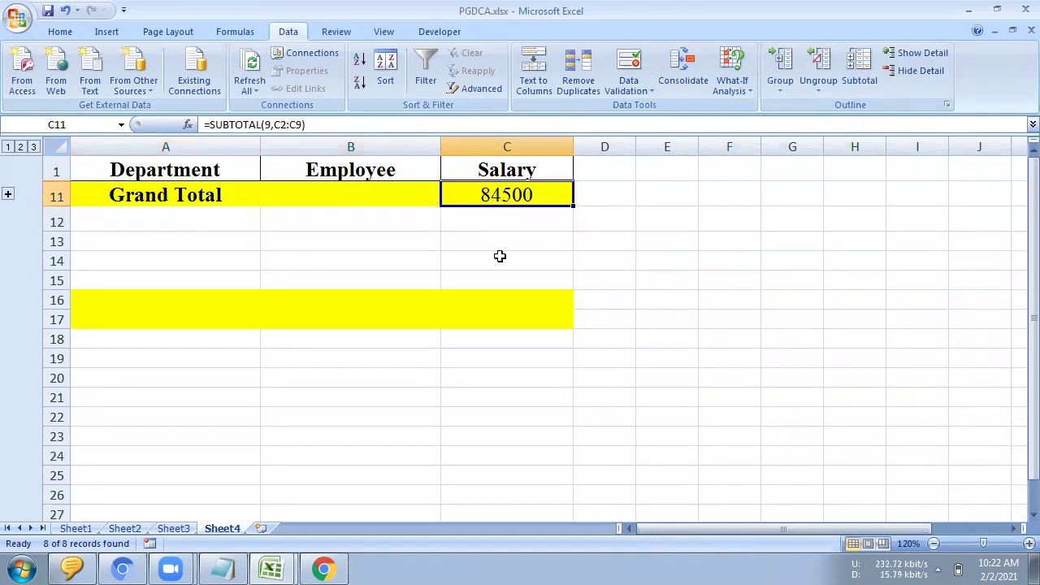
Step: Expand the outline to the department totals, undoing an accidental move of the total rows
click(8, 196)
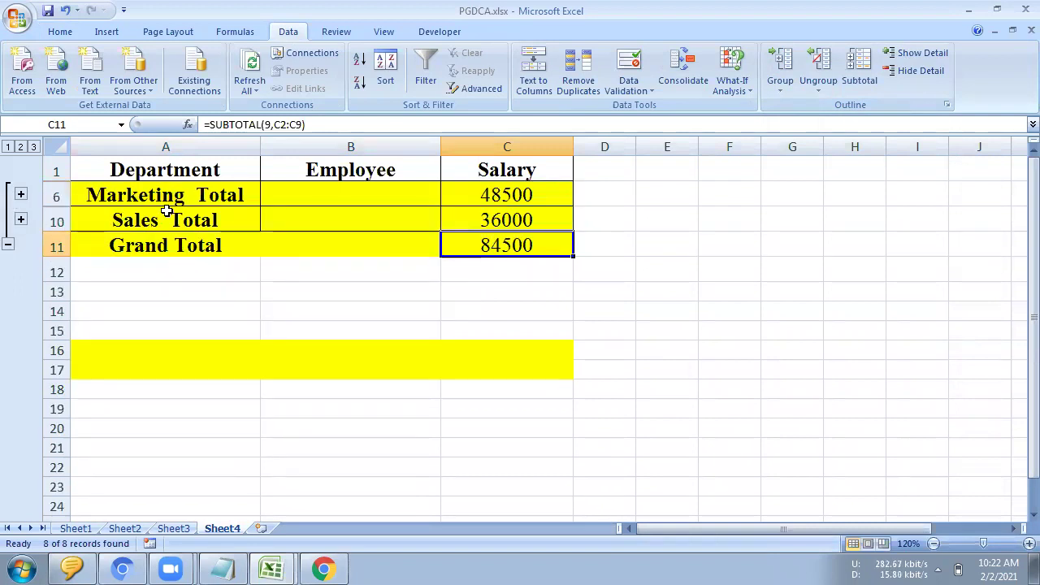
drag(228, 195, 533, 218)
mouse_move(211, 237)
mouse_down()
mouse_move(265, 221)
mouse_move(469, 209)
mouse_up()
key(ctrl+z)
click(274, 270)
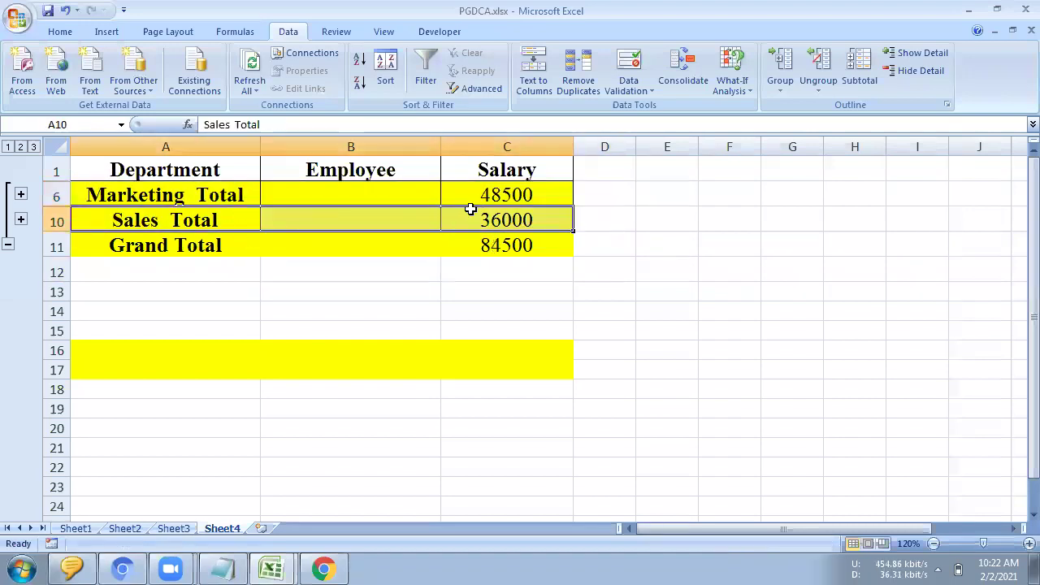
click(244, 195)
drag(244, 195, 471, 197)
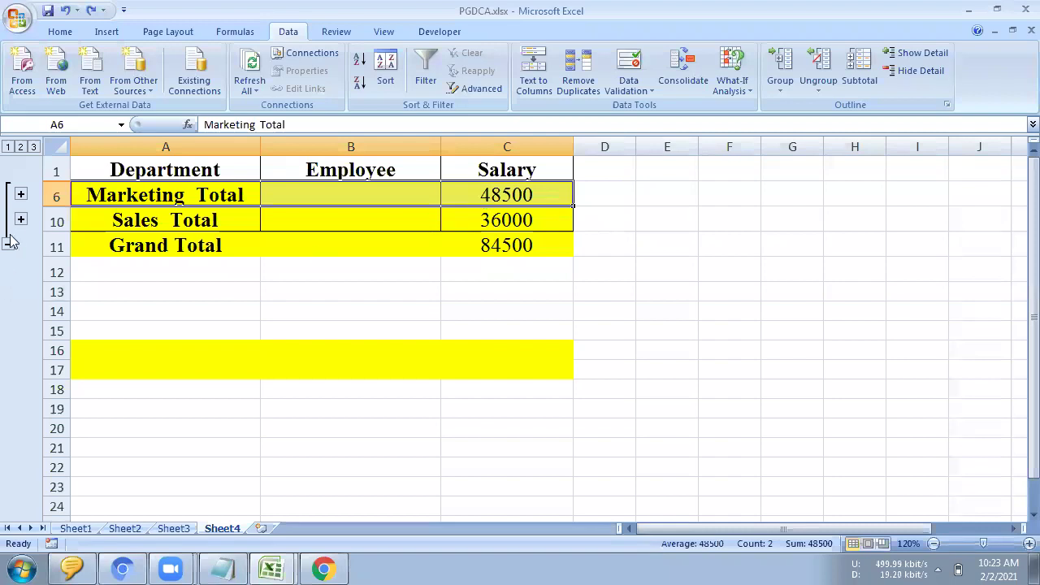
Step: Expand and collapse the Marketing and Sales employee groups, showing the four Marketing rows
click(20, 196)
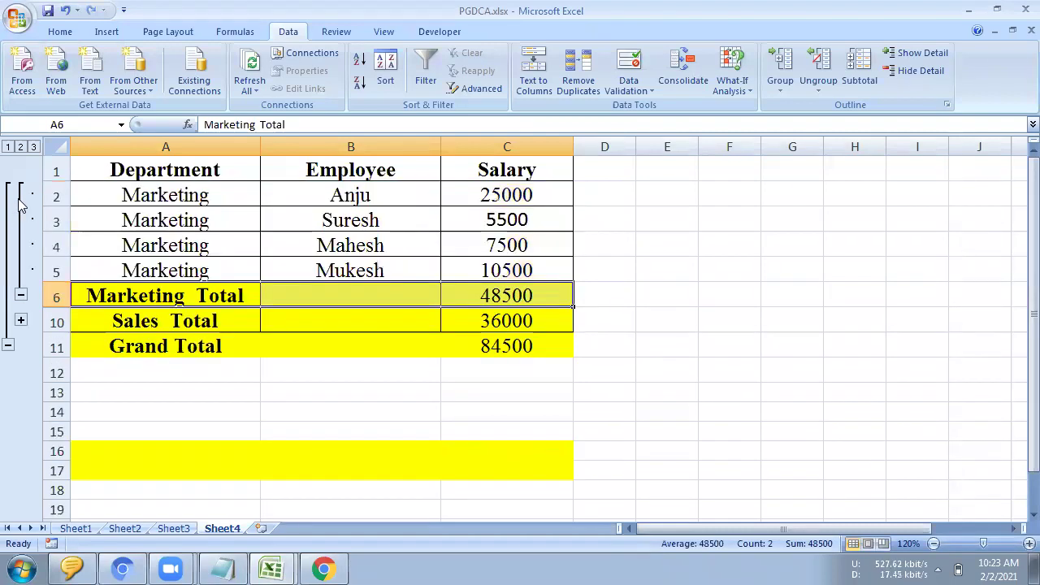
click(22, 321)
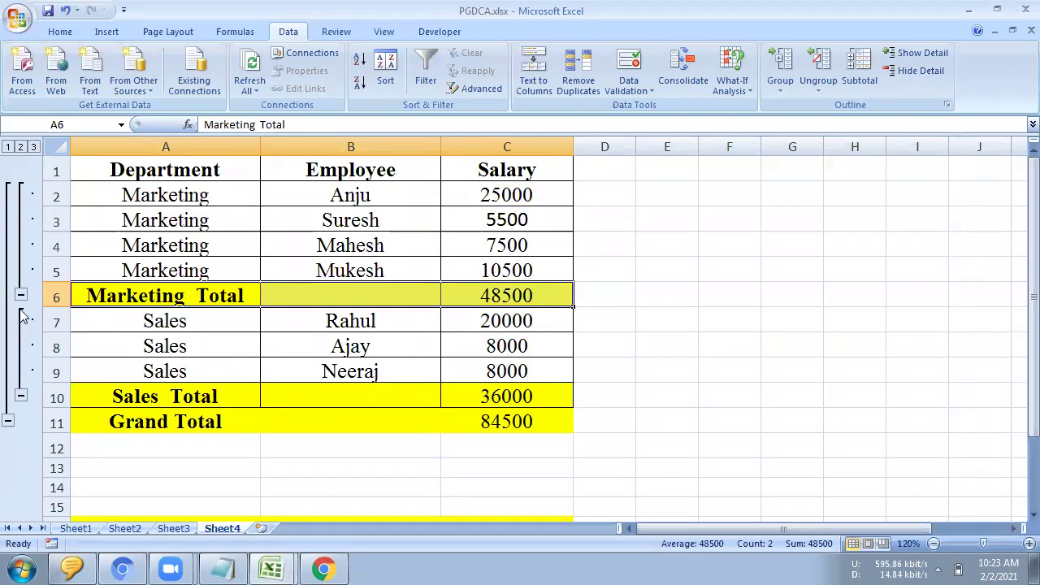
click(20, 295)
click(21, 296)
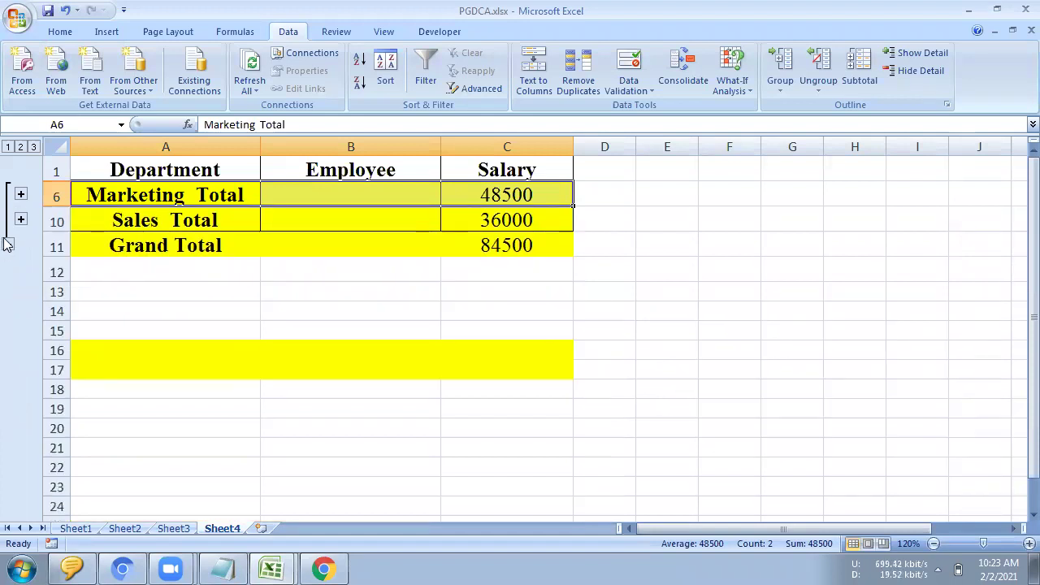
click(21, 195)
mouse_move(134, 198)
mouse_down()
mouse_move(354, 230)
mouse_move(462, 267)
mouse_up()
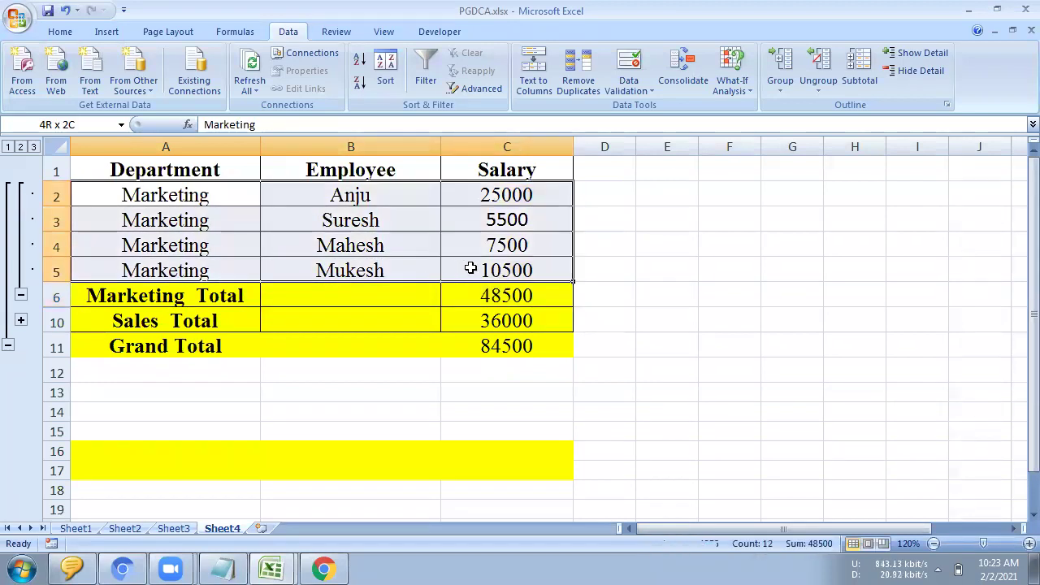
click(22, 321)
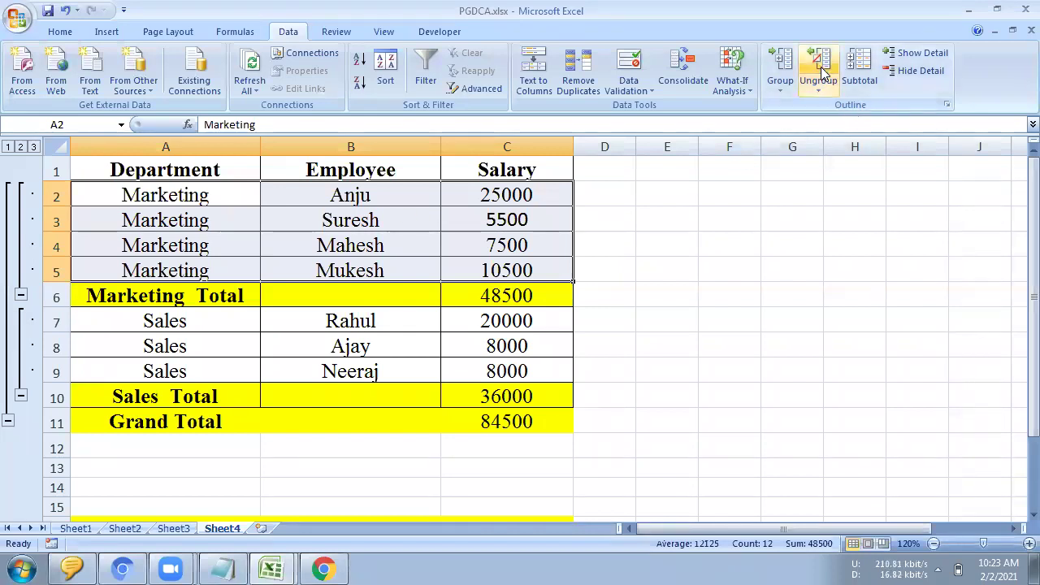
click(902, 73)
click(907, 54)
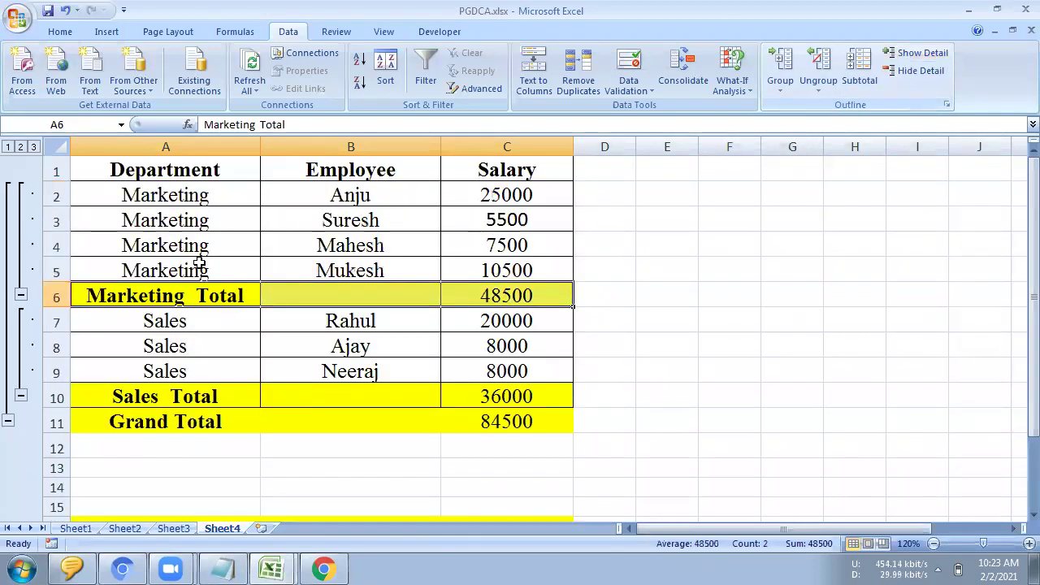
click(782, 89)
click(820, 88)
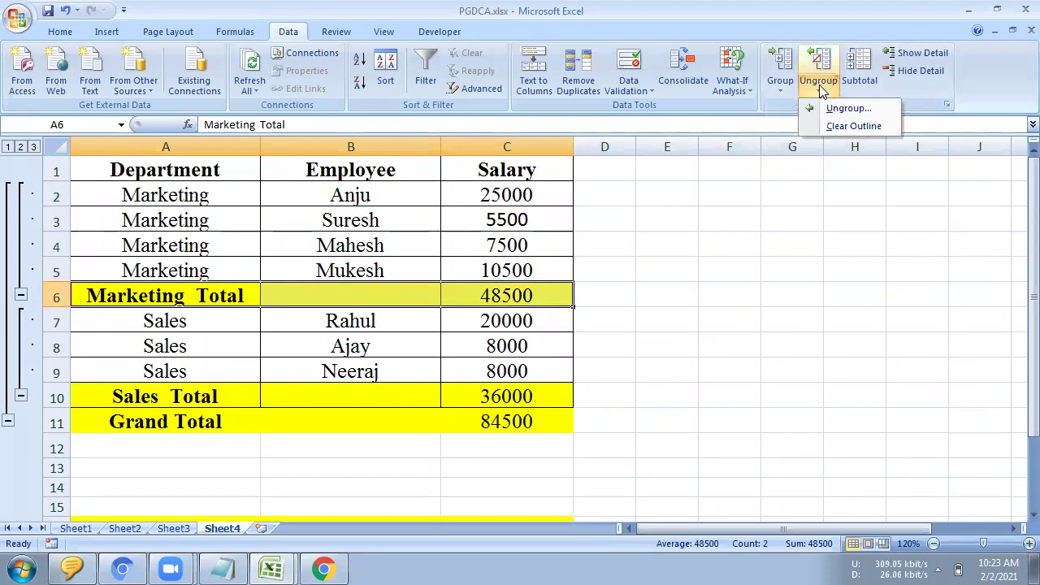
click(118, 194)
mouse_move(118, 193)
mouse_down()
mouse_move(504, 265)
mouse_move(506, 258)
mouse_up()
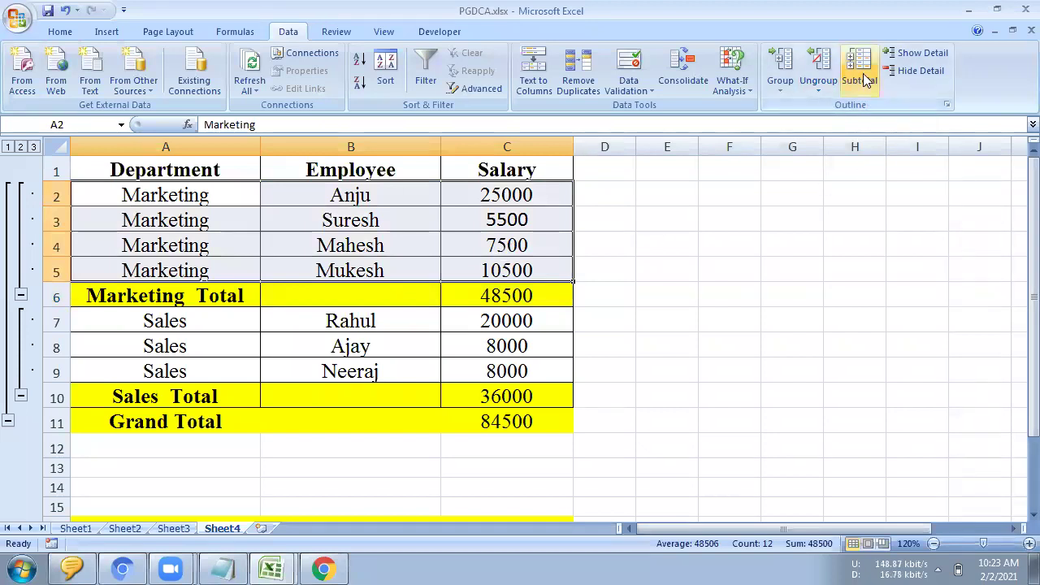
click(779, 91)
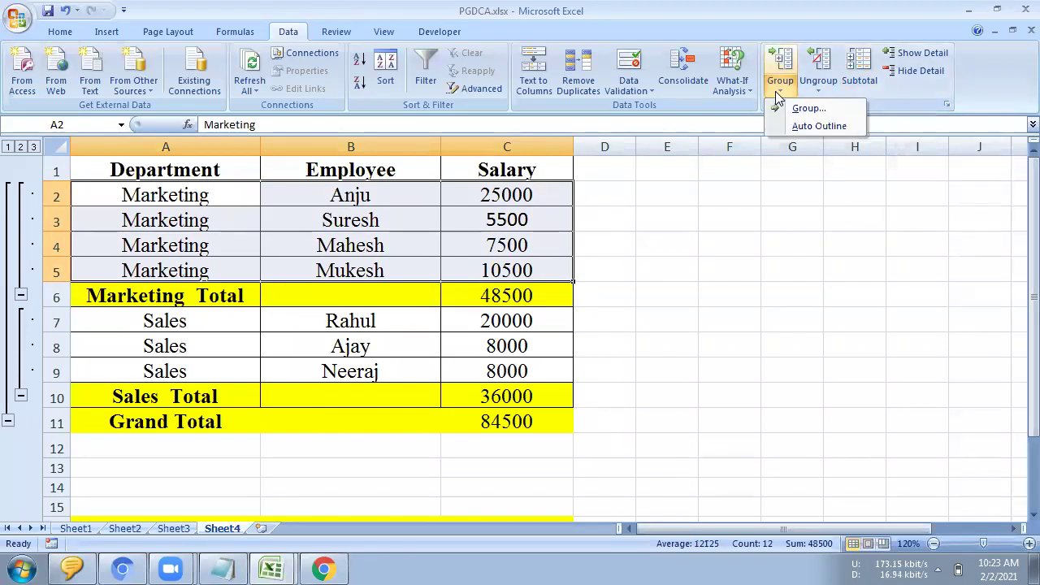
click(816, 91)
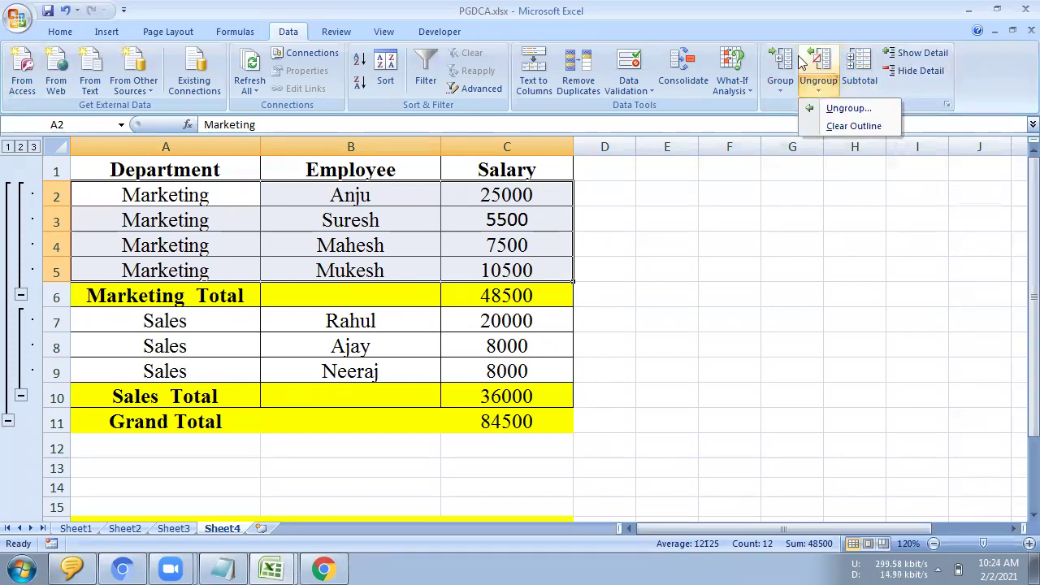
click(811, 188)
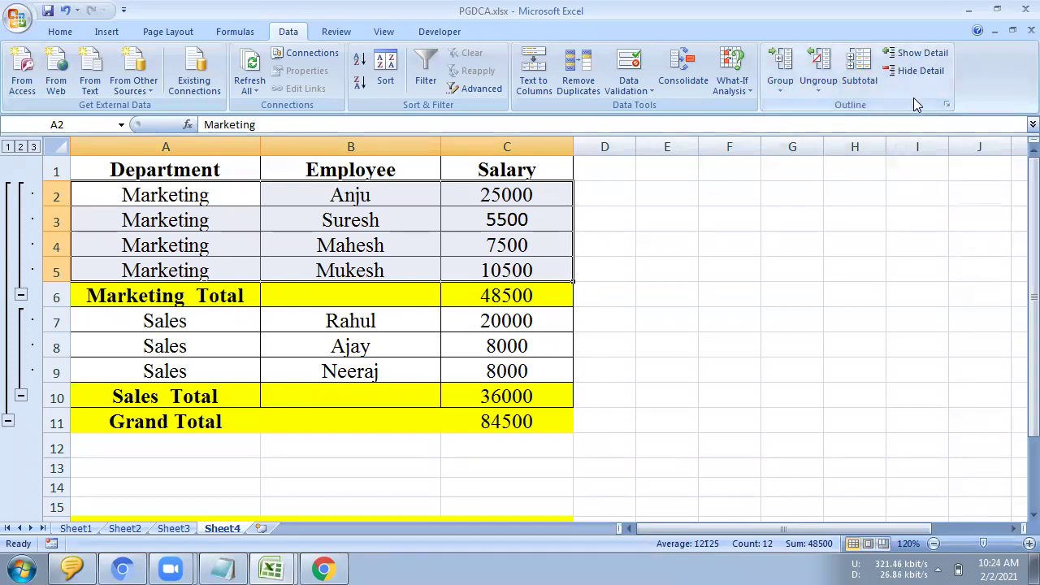